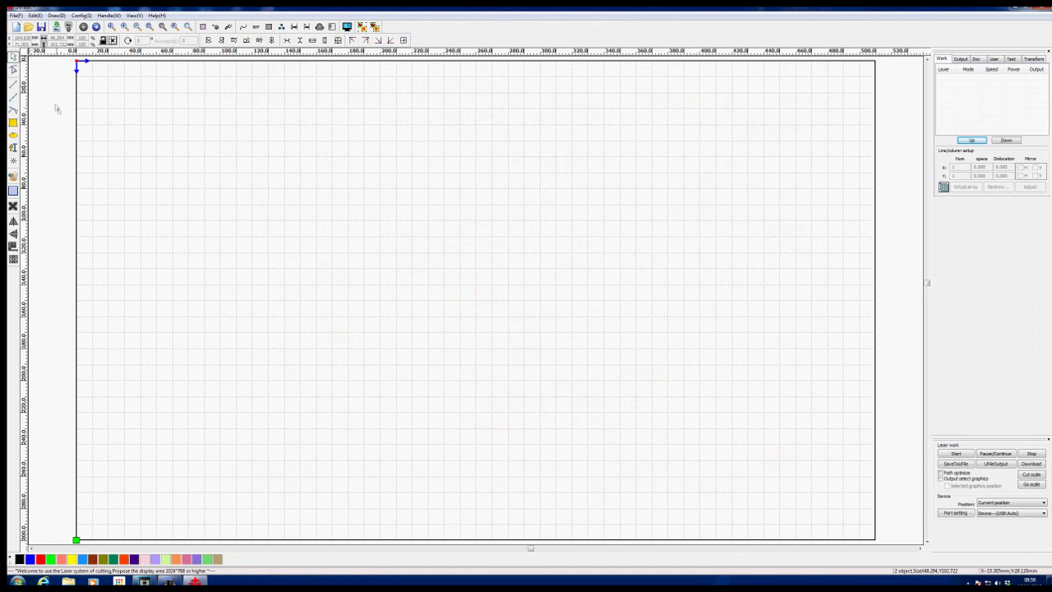
Draw three short vertical lines on the canvas, each lower and further right than the last
{"action": "left_click", "coordinate": [14, 85]}
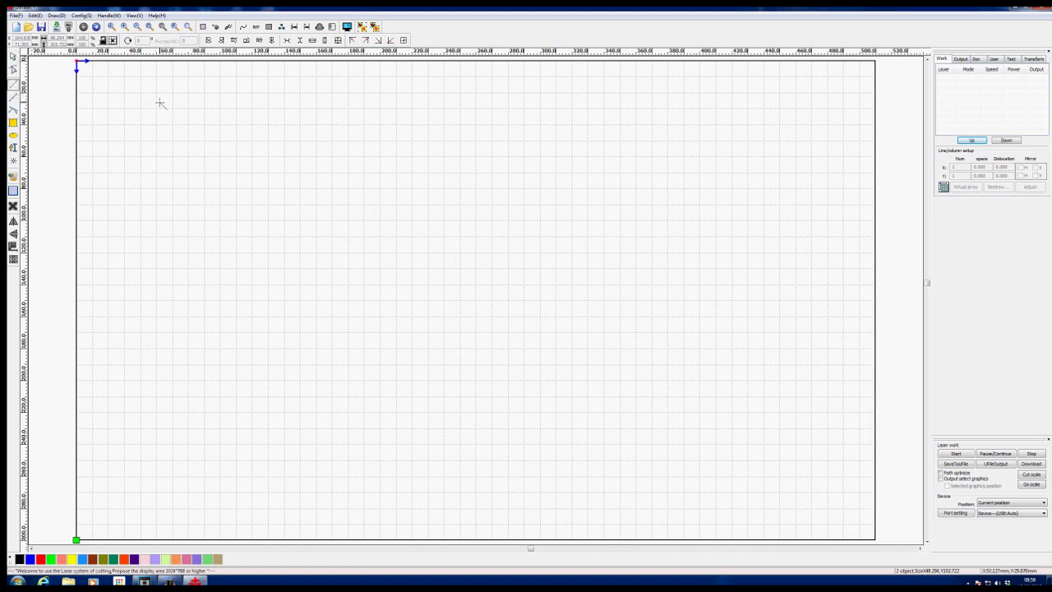
{"action": "left_click_drag", "start_coordinate": [160, 103], "coordinate": [158, 146]}
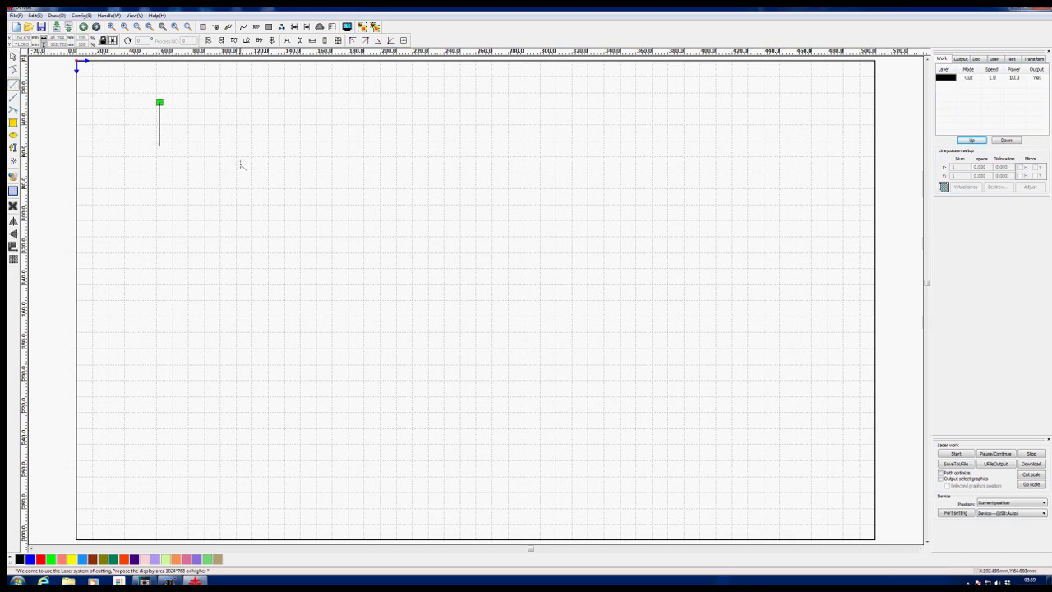
{"action": "left_click_drag", "start_coordinate": [240, 164], "coordinate": [240, 219]}
{"action": "left_click_drag", "start_coordinate": [324, 249], "coordinate": [325, 305]}
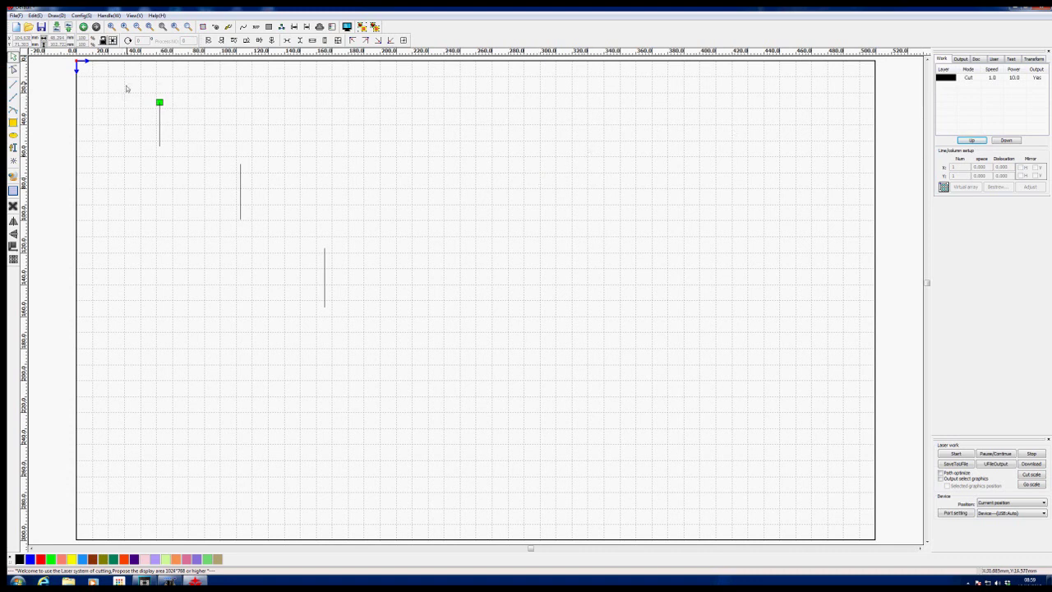
Put the top line on a green layer and the bottom line on an orange-red layer
{"action": "left_click_drag", "start_coordinate": [126, 89], "coordinate": [179, 186]}
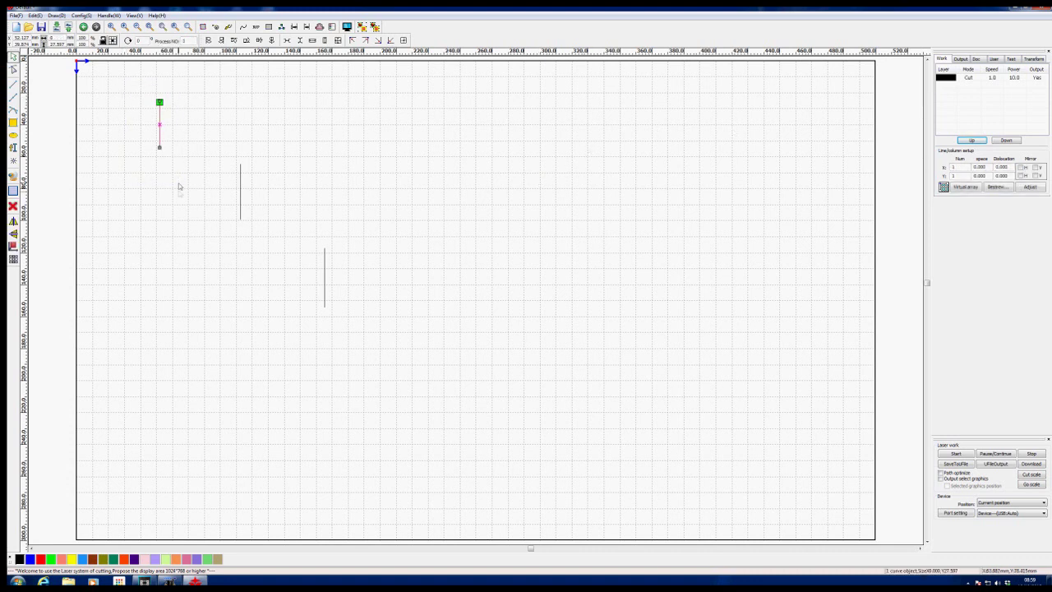
{"action": "left_click", "coordinate": [50, 560]}
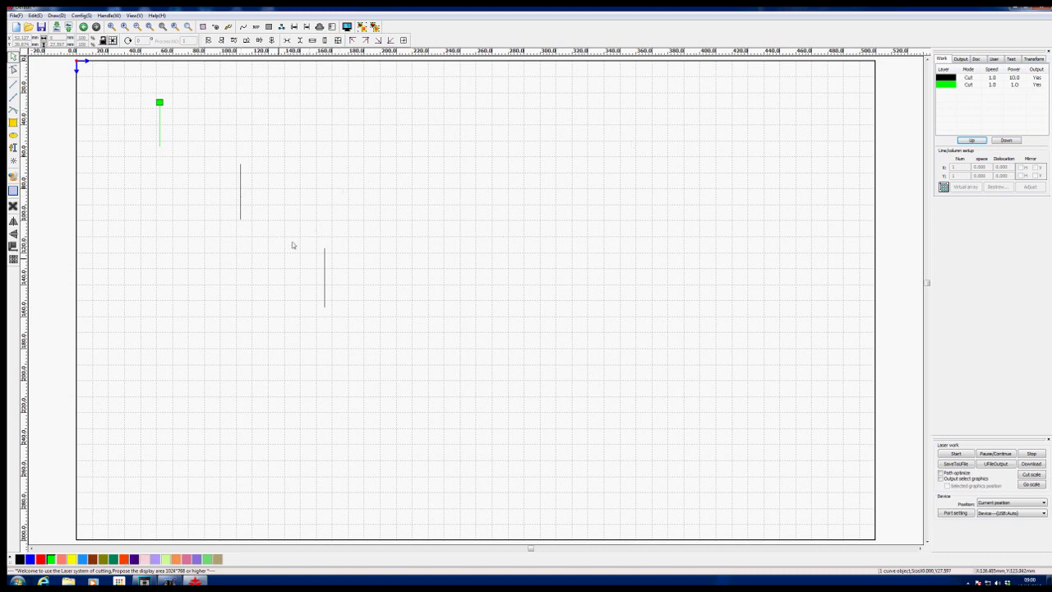
{"action": "left_click_drag", "start_coordinate": [307, 226], "coordinate": [359, 374]}
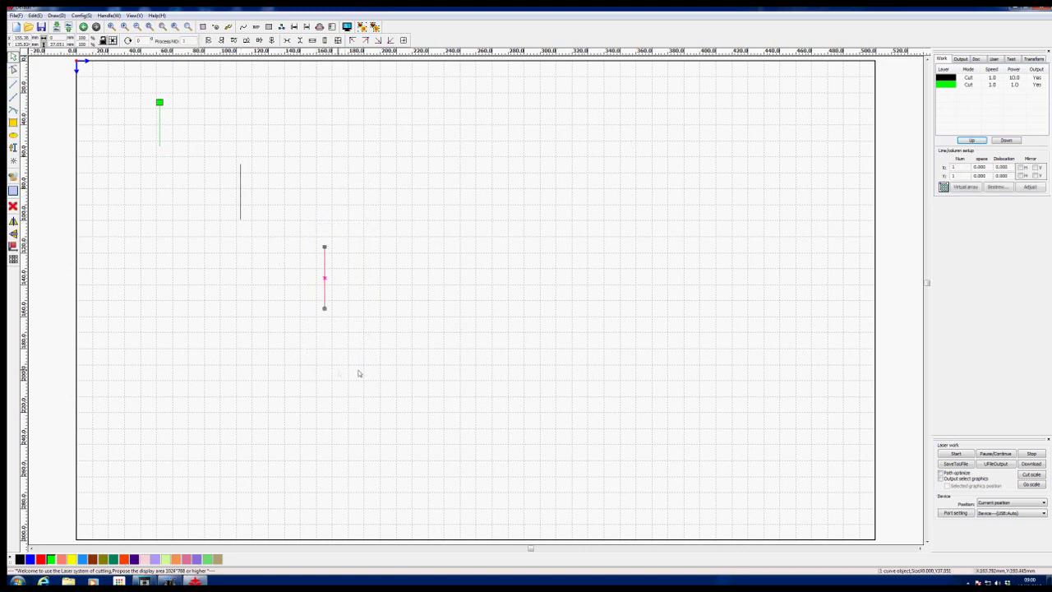
{"action": "left_click", "coordinate": [123, 559]}
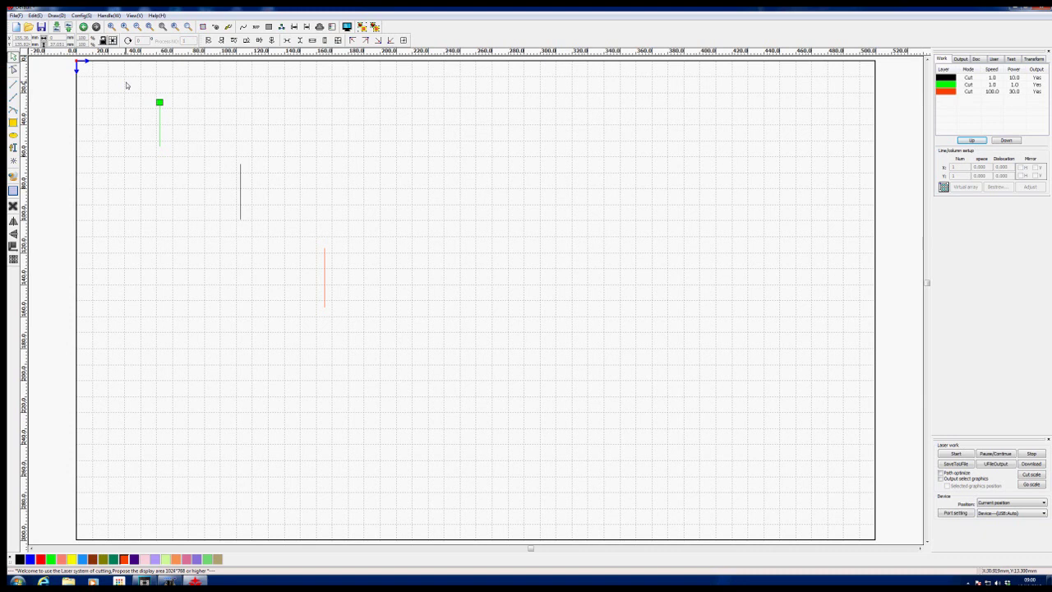
{"action": "left_click_drag", "start_coordinate": [127, 84], "coordinate": [368, 343]}
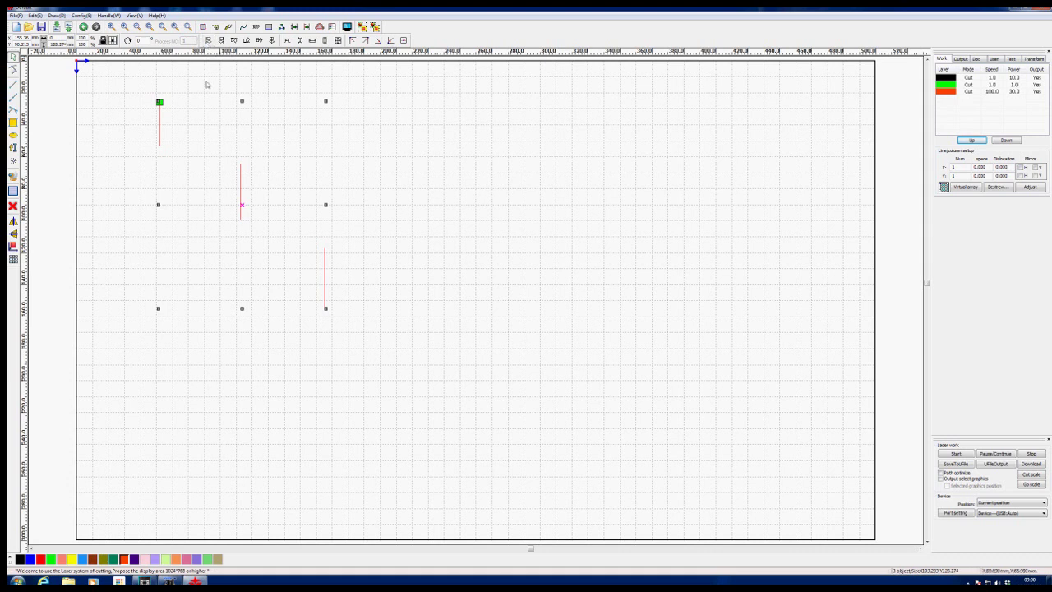
Align the three selected lines right so they stack in one vertical column
{"action": "key", "text": "r"}
{"action": "left_click", "coordinate": [240, 179]}
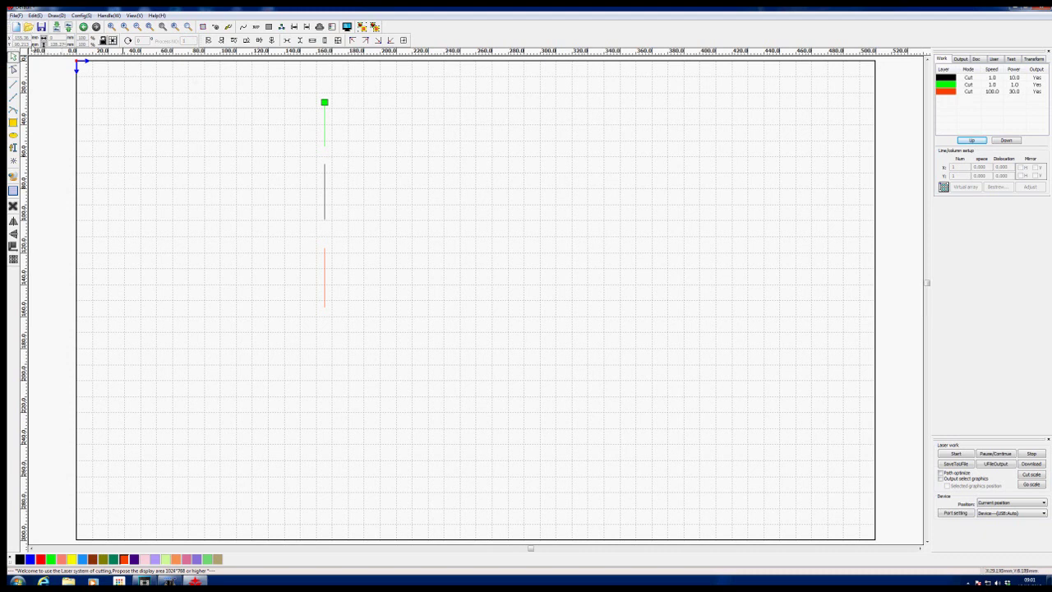
Shorten the green line and set the orange-red line's height to 10
{"action": "left_click_drag", "start_coordinate": [317, 80], "coordinate": [366, 157]}
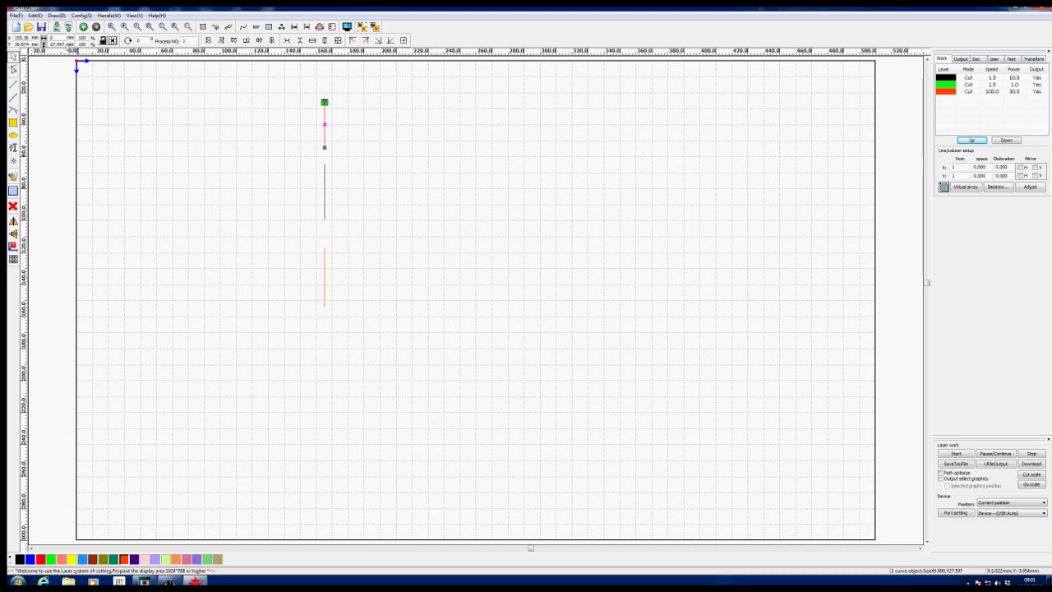
{"action": "key", "text": "Return"}
{"action": "left_click_drag", "start_coordinate": [313, 247], "coordinate": [361, 321]}
{"action": "double_click", "coordinate": [51, 44]}
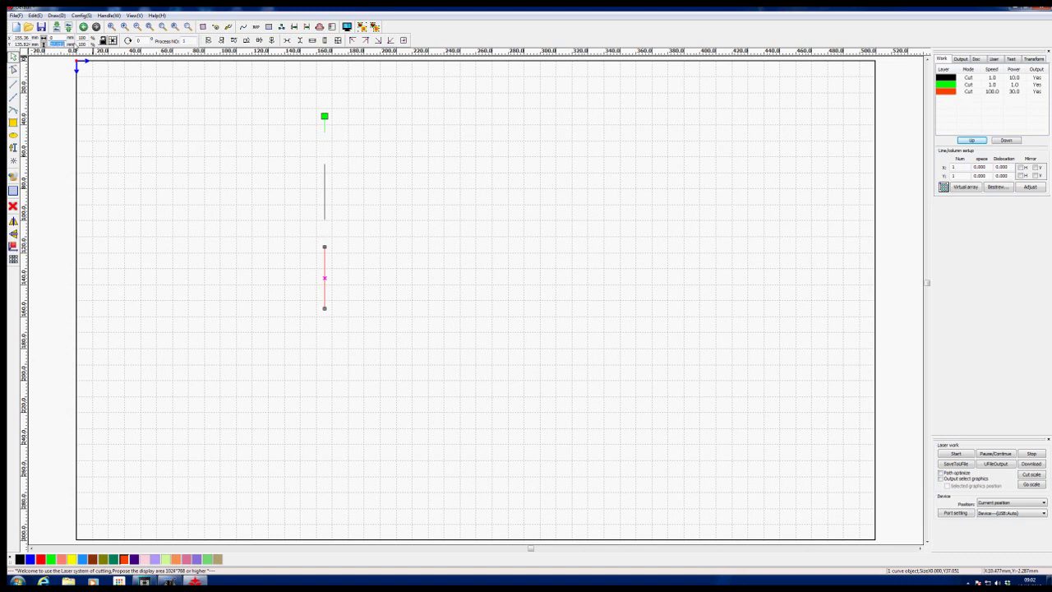
{"action": "type", "text": "10"}
{"action": "key", "text": "Return"}
{"action": "left_click", "coordinate": [260, 235]}
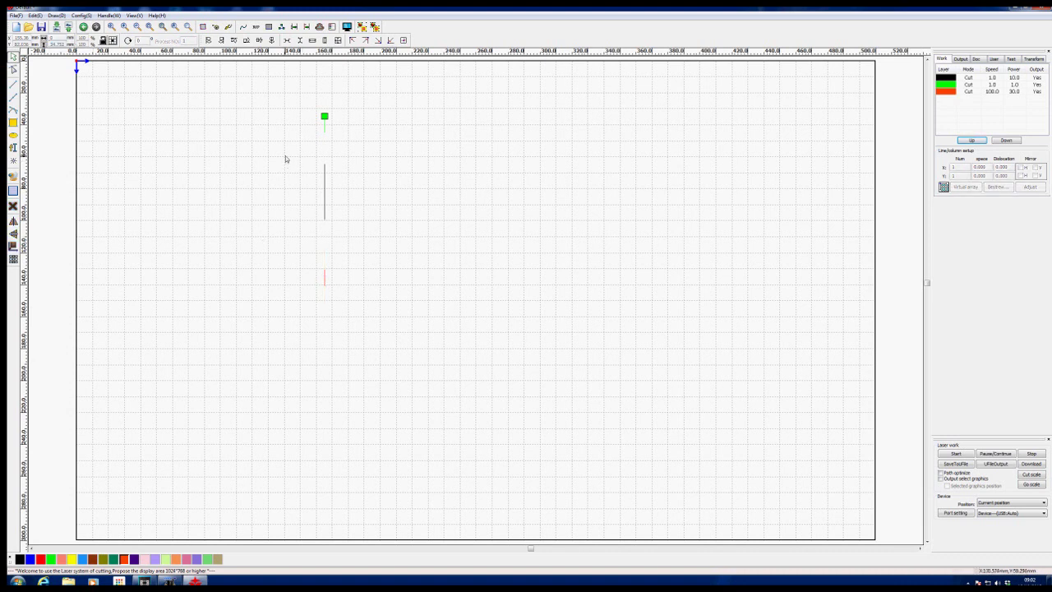
{"action": "left_click_drag", "start_coordinate": [285, 159], "coordinate": [387, 249]}
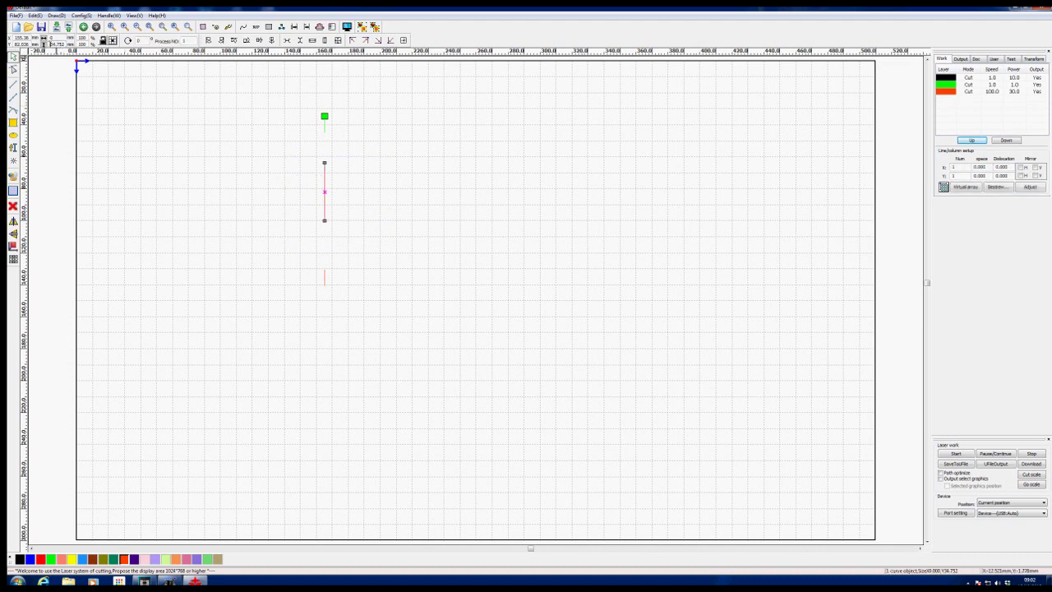
Enter a new X position for all three lines, moving them near the left edge
{"action": "left_click_drag", "start_coordinate": [284, 97], "coordinate": [373, 310]}
{"action": "left_click_drag", "start_coordinate": [15, 37], "coordinate": [40, 38]}
{"action": "type", "text": "30"}
{"action": "key", "text": "Return"}
Set the green marker's Y position to 30
{"action": "left_click", "coordinate": [108, 111]}
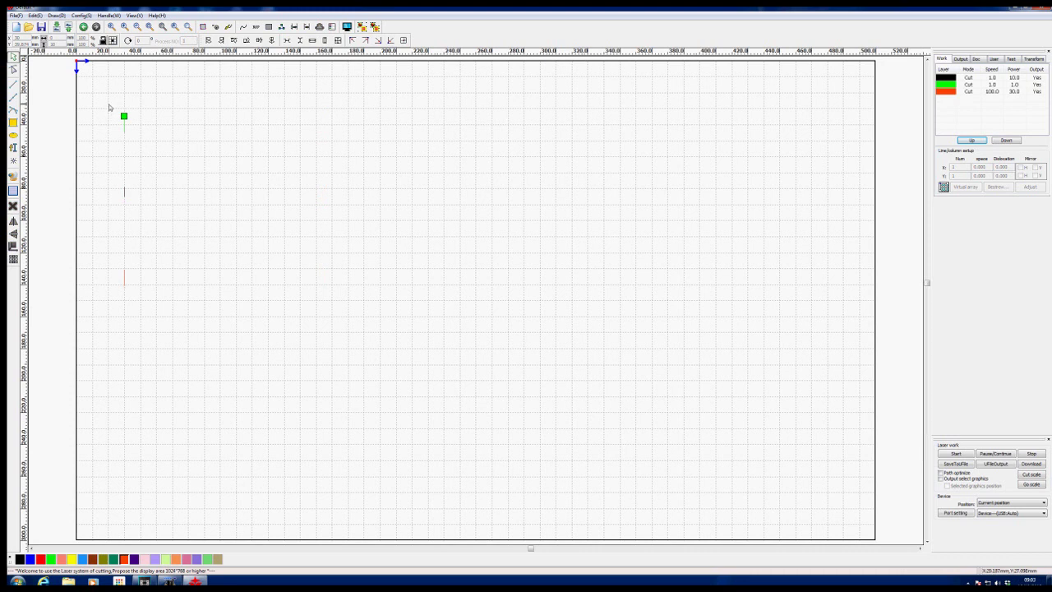
{"action": "left_click_drag", "start_coordinate": [143, 129], "coordinate": [144, 130]}
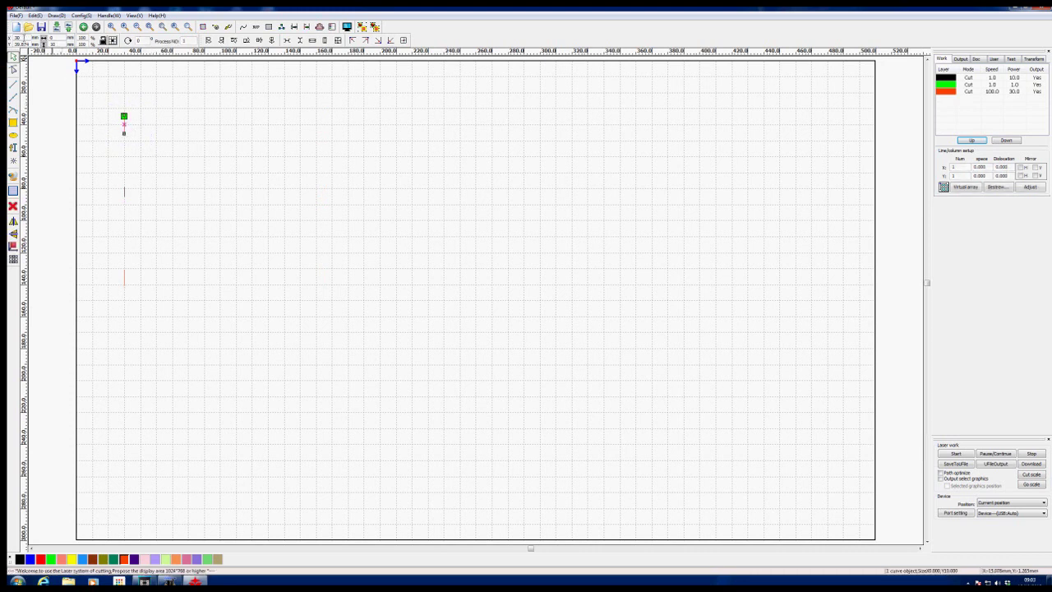
{"action": "double_click", "coordinate": [22, 44]}
{"action": "type", "text": "30"}
{"action": "key", "text": "Return"}
Set the small black mark's Y position to 43, just above the red line
{"action": "left_click_drag", "start_coordinate": [124, 124], "coordinate": [131, 217]}
{"action": "left_click_drag", "start_coordinate": [15, 43], "coordinate": [33, 43]}
{"action": "type", "text": "43"}
{"action": "key", "text": "Return"}
Reorder the layer list to green, black, then orange-red
{"action": "left_click", "coordinate": [185, 152]}
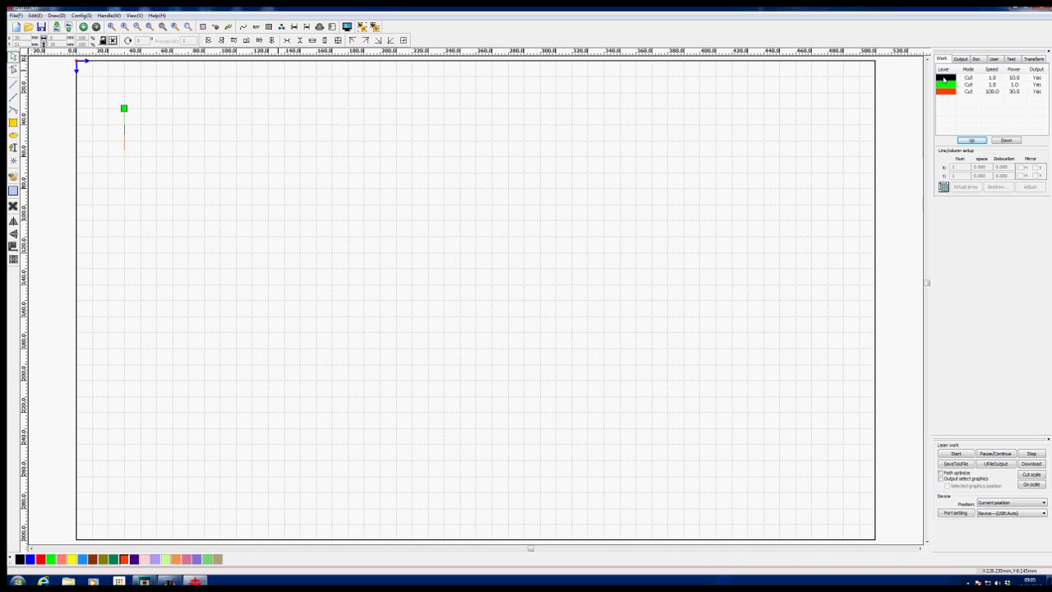
{"action": "left_click", "coordinate": [945, 78]}
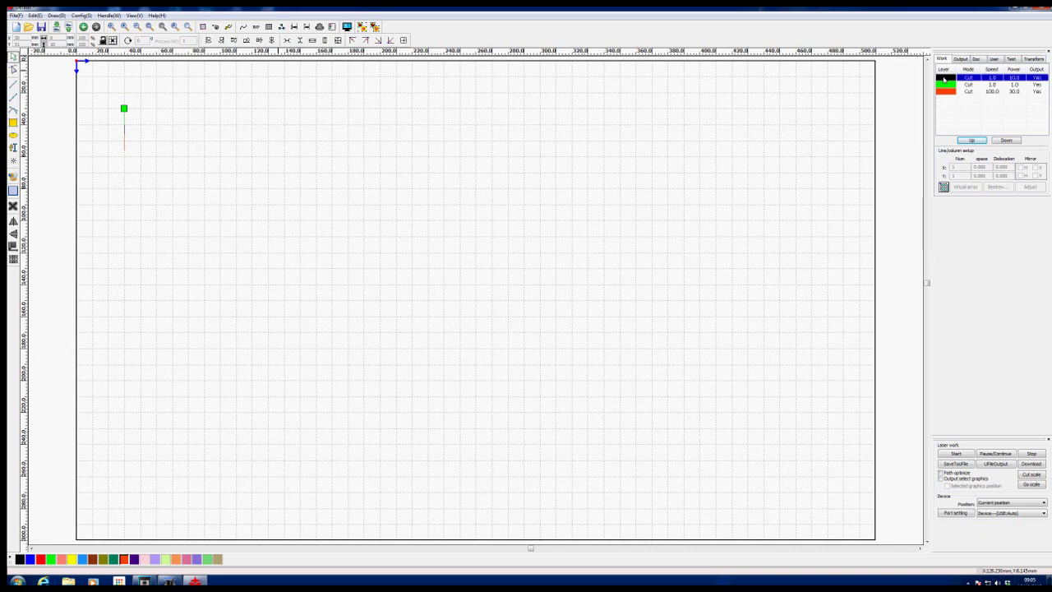
{"action": "left_click", "coordinate": [945, 85]}
{"action": "left_click_drag", "start_coordinate": [944, 85], "coordinate": [945, 86]}
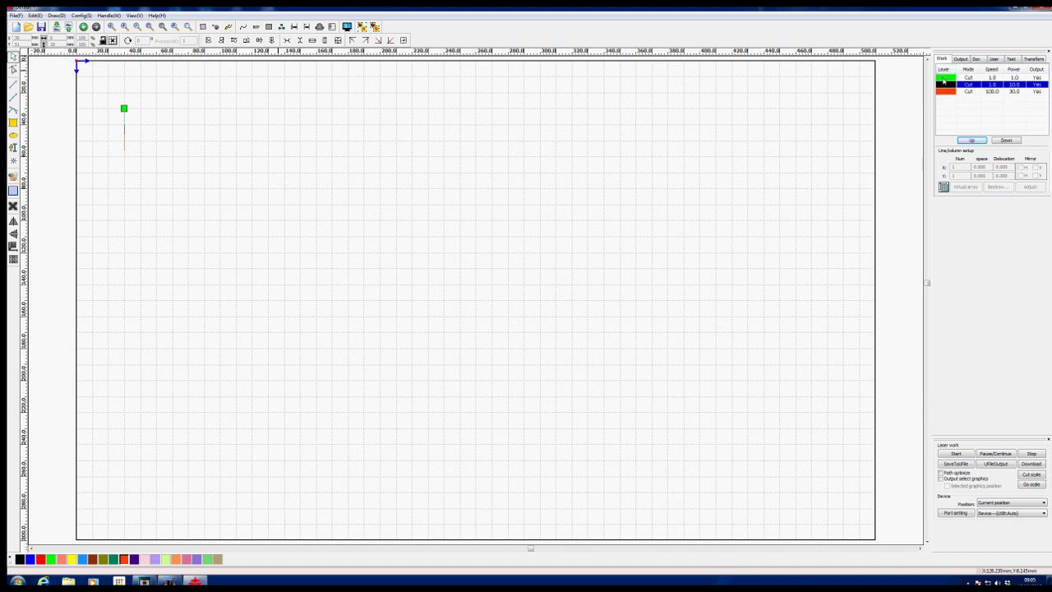
{"action": "double_click", "coordinate": [943, 78]}
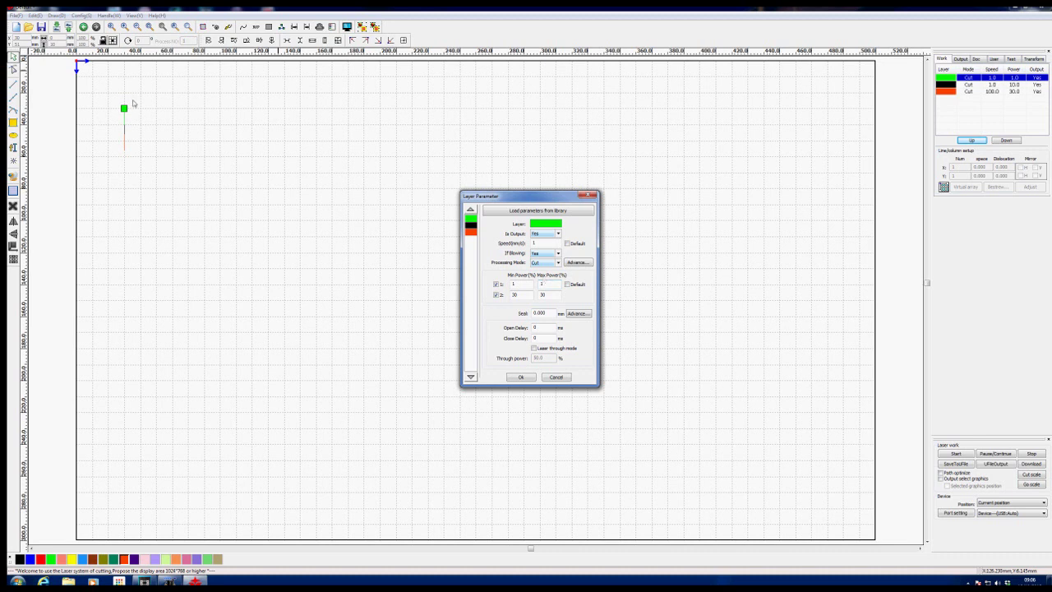
{"action": "key", "text": "Return"}
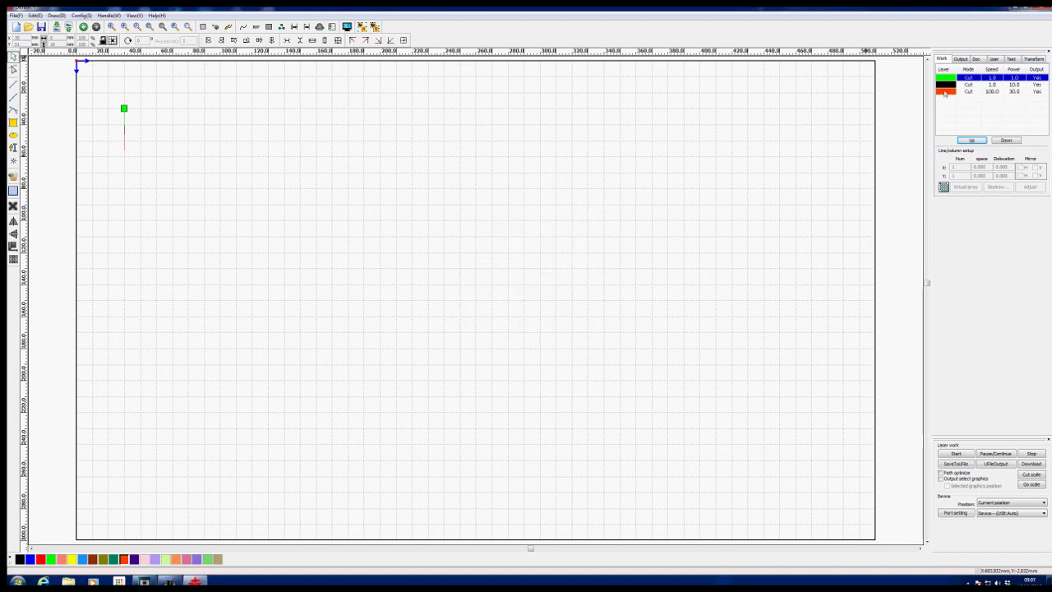
Set the orange layer's speed and power values and turn off laser through mode
{"action": "double_click", "coordinate": [946, 92]}
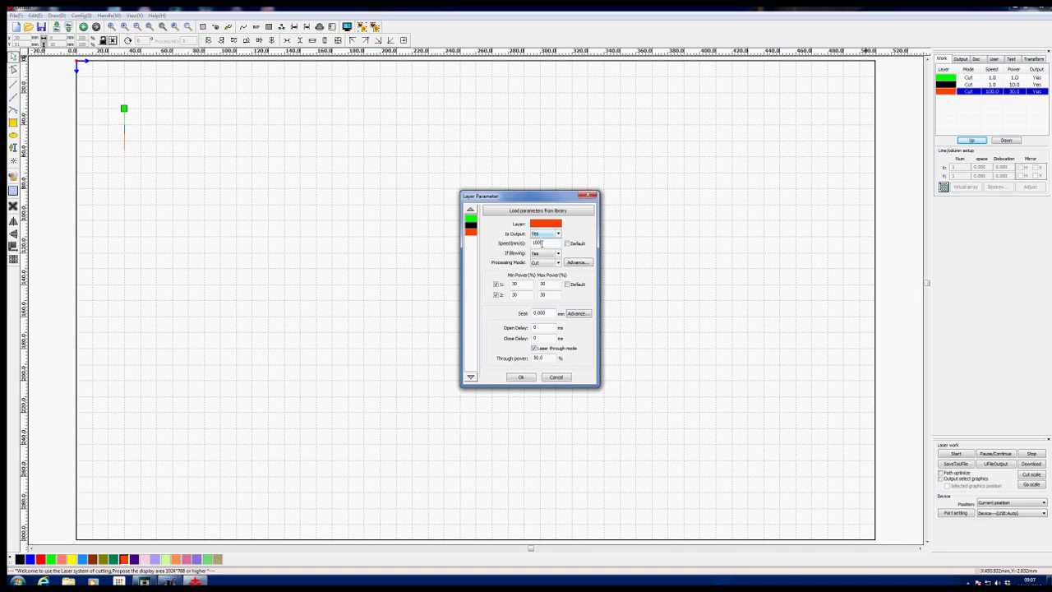
{"action": "left_click_drag", "start_coordinate": [541, 244], "coordinate": [531, 244]}
{"action": "type", "text": "1"}
{"action": "double_click", "coordinate": [520, 284]}
{"action": "type", "text": "1"}
{"action": "double_click", "coordinate": [550, 284]}
{"action": "type", "text": "2"}
{"action": "left_click", "coordinate": [534, 349]}
{"action": "left_click", "coordinate": [523, 378]}
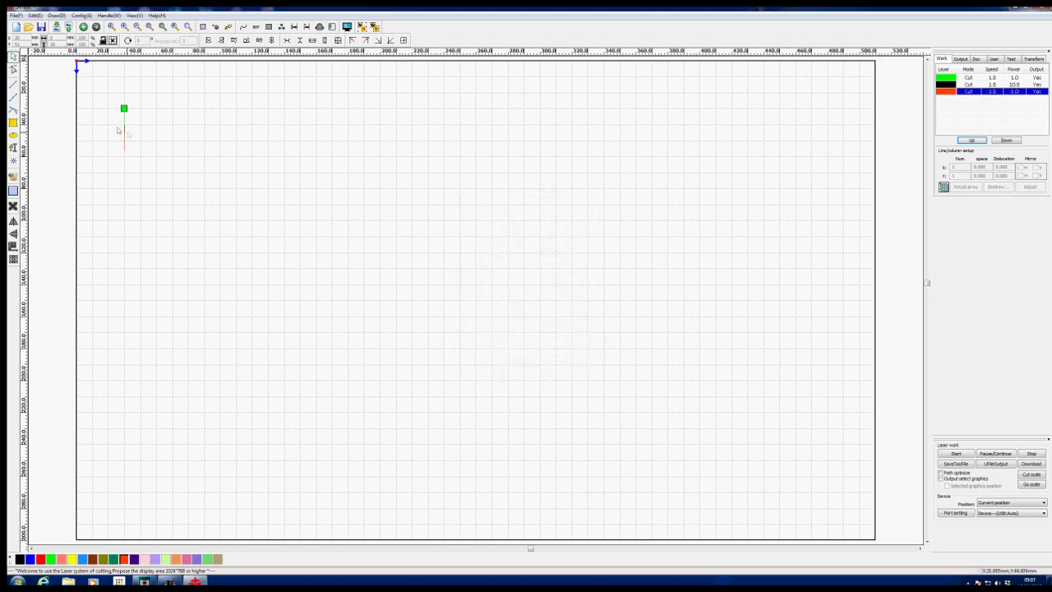
{"action": "double_click", "coordinate": [945, 84]}
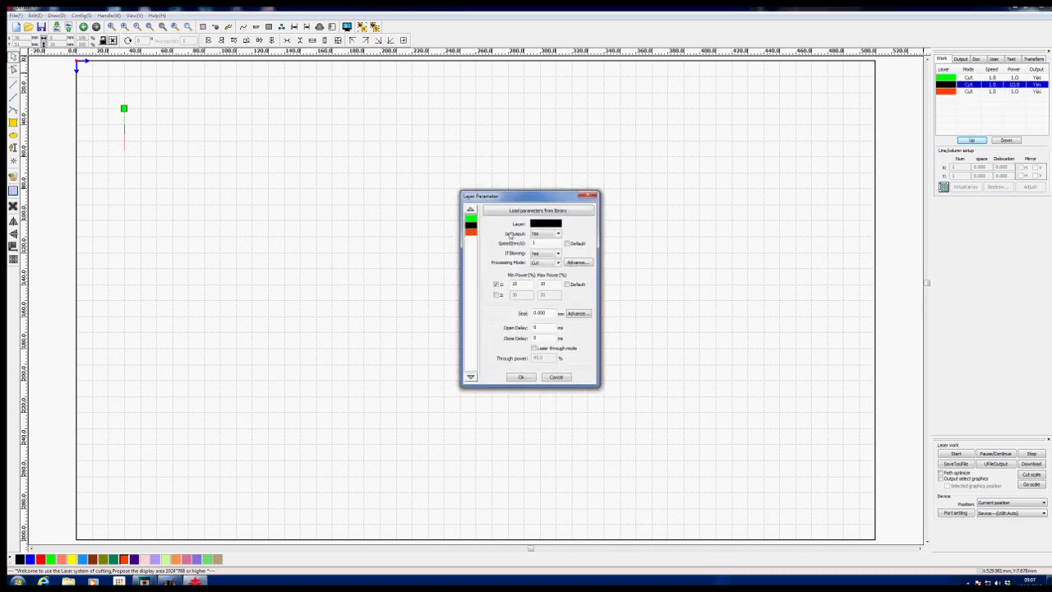
{"action": "left_click", "coordinate": [544, 237]}
{"action": "left_click", "coordinate": [521, 378]}
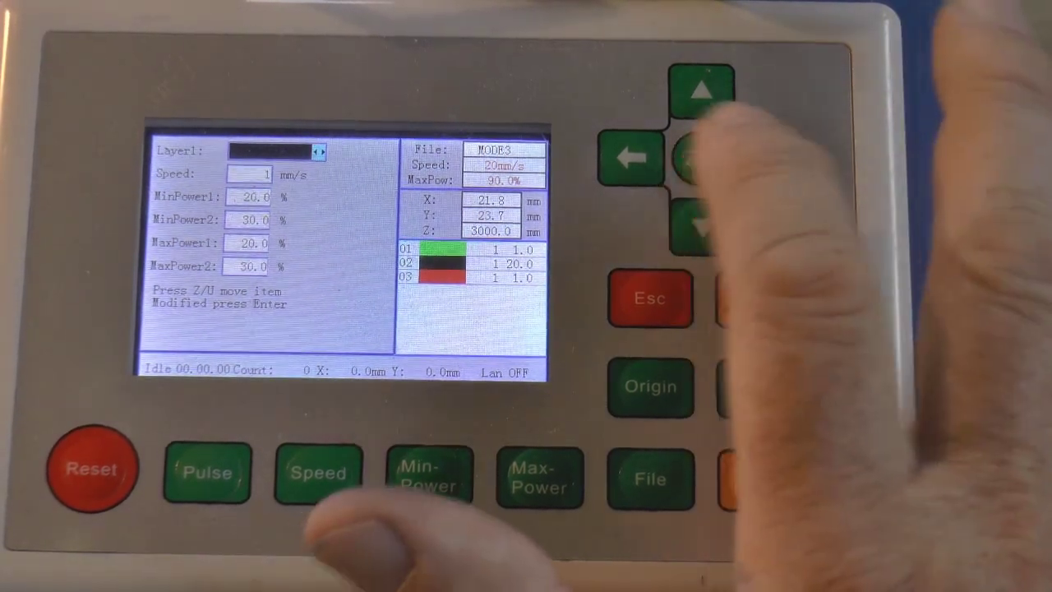
Lower layer 02's MinPower1 and MaxPower1 to 10% on the Ruida panel, then show stored files
{"action": "key", "text": "Down"}
{"action": "key", "text": "Down"}
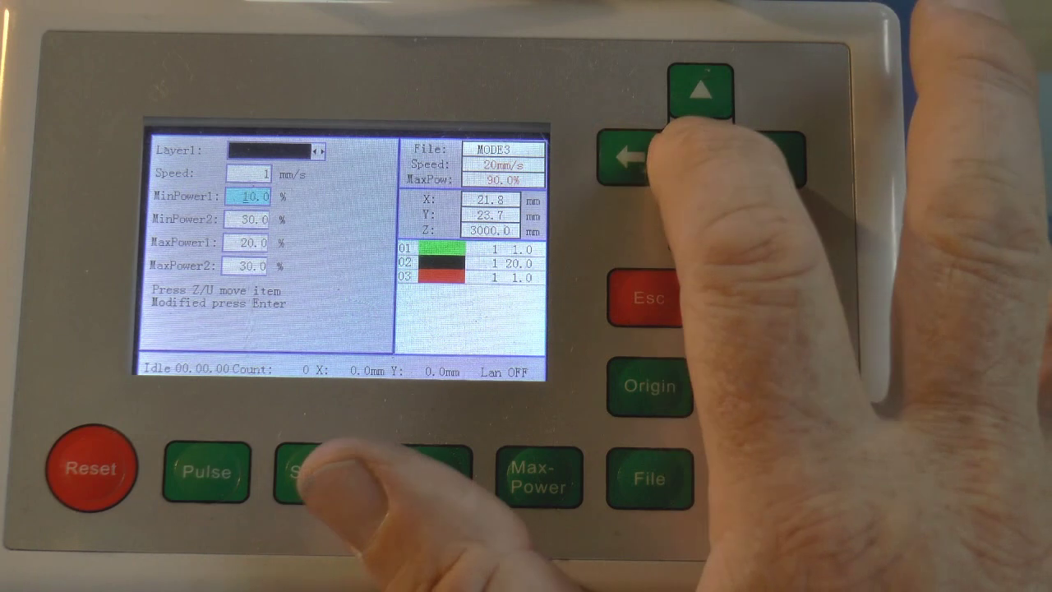
{"action": "key", "text": "Left"}
{"action": "key", "text": "Down"}
{"action": "key", "text": "Down"}
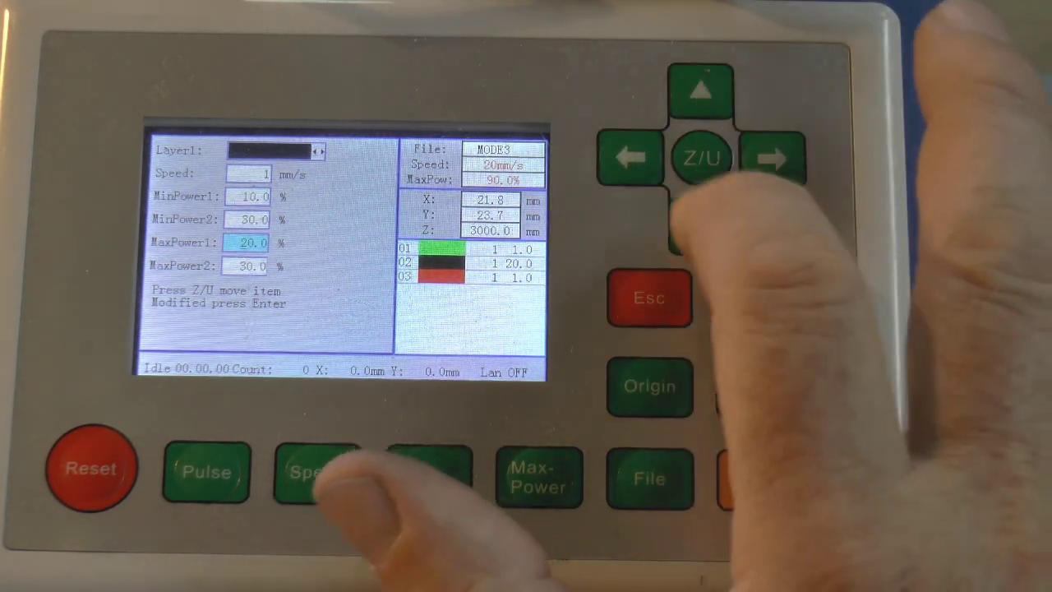
{"action": "key", "text": "Left"}
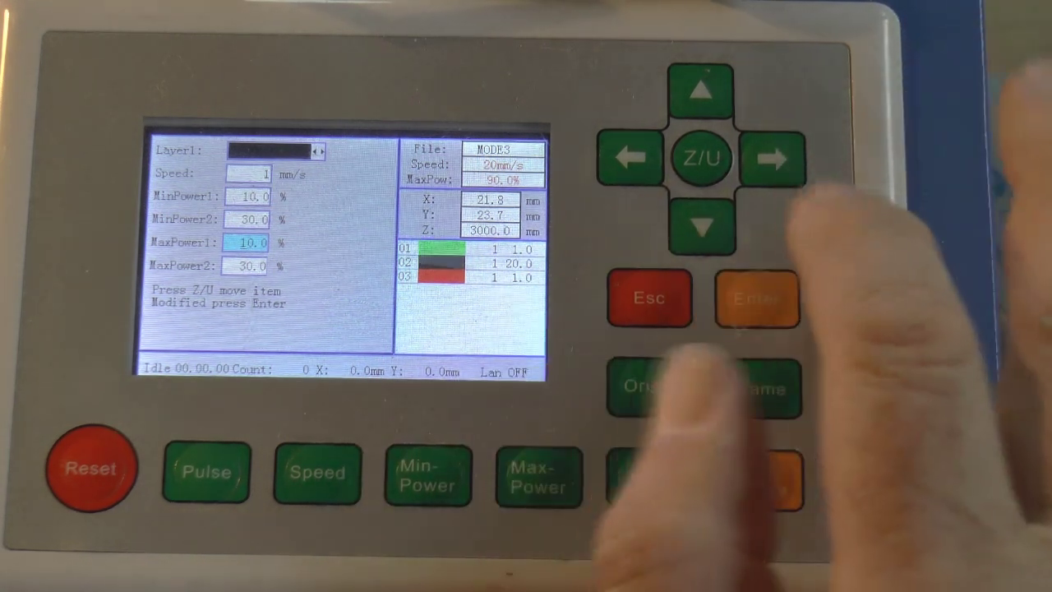
{"action": "key", "text": "Escape"}
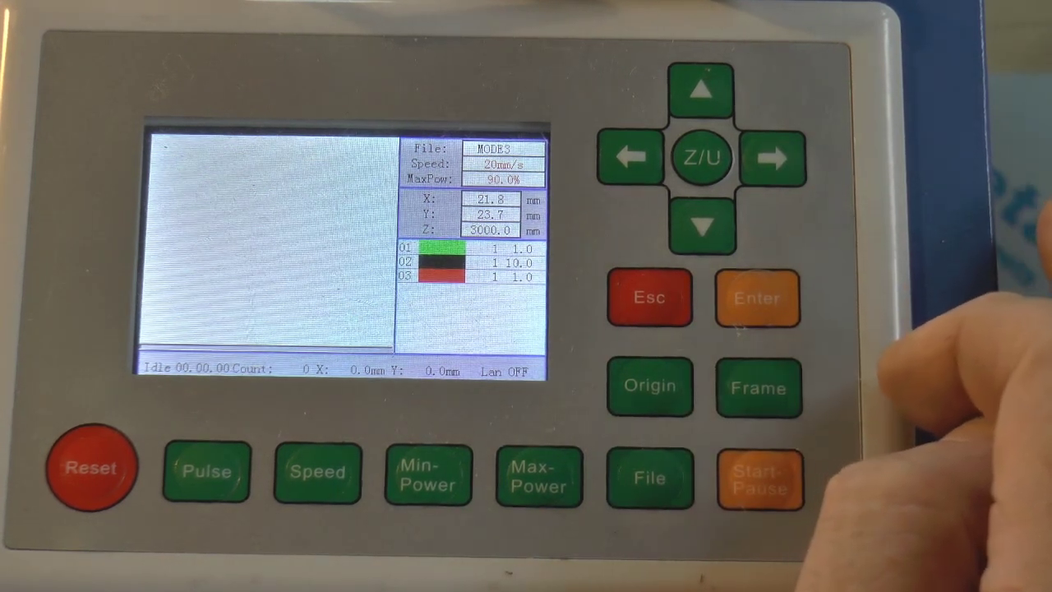
{"action": "left_click", "coordinate": [649, 472]}
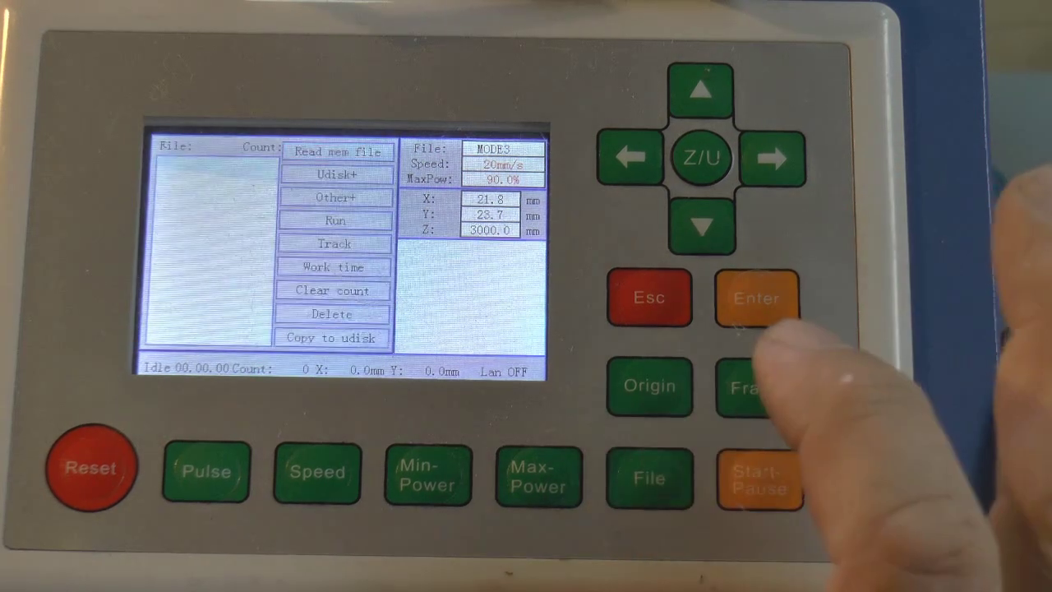